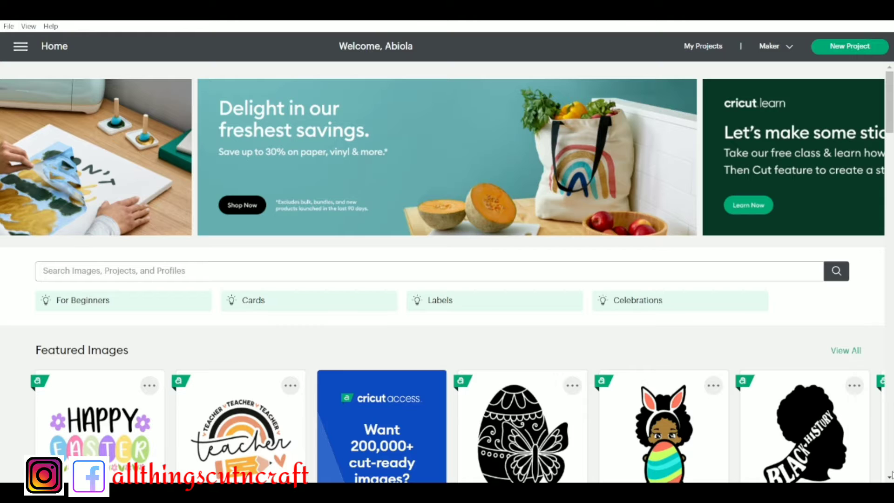
Look through the promotions and featured images on the home page
click(890, 477)
click(889, 478)
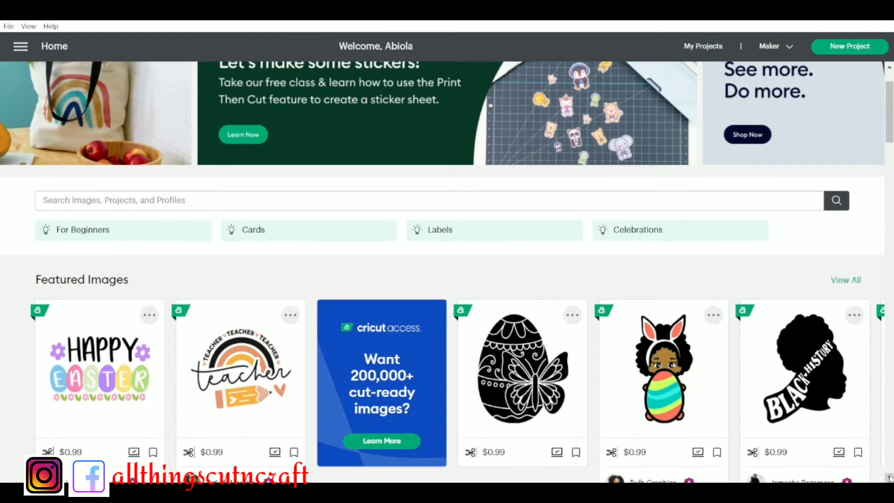
click(890, 478)
click(890, 478)
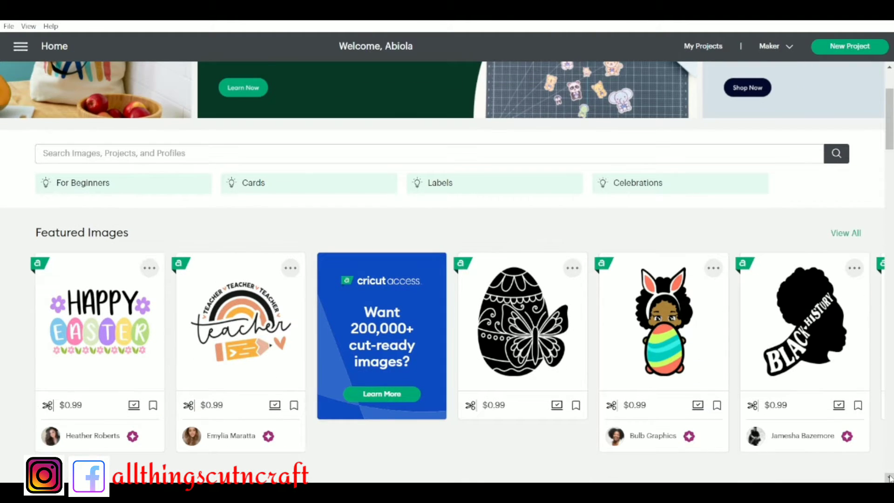
click(889, 477)
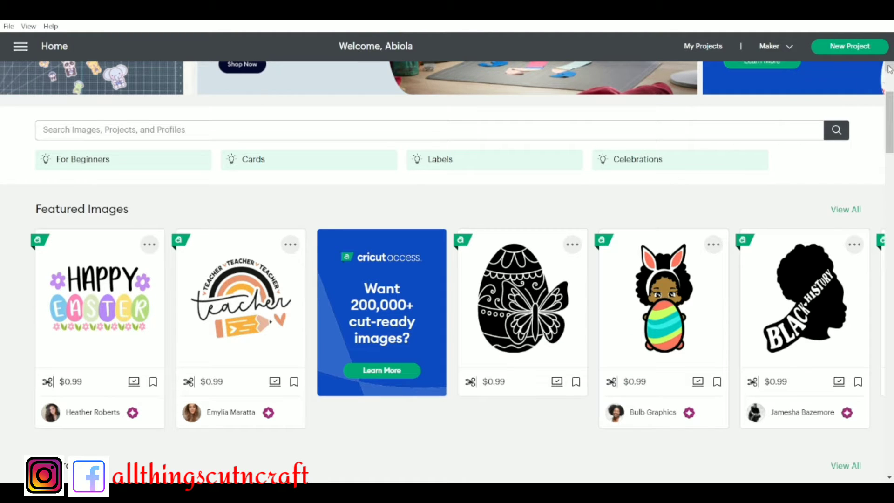
scroll(890, 69, up, 1)
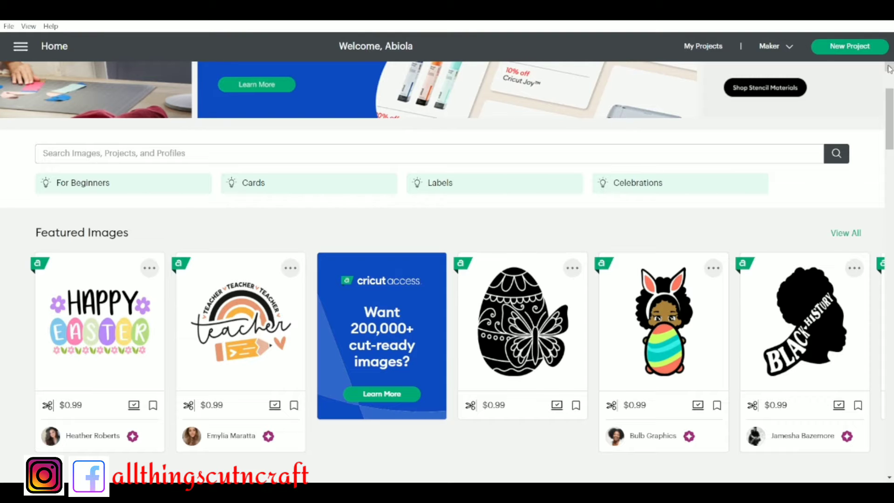
scroll(889, 69, up, 5)
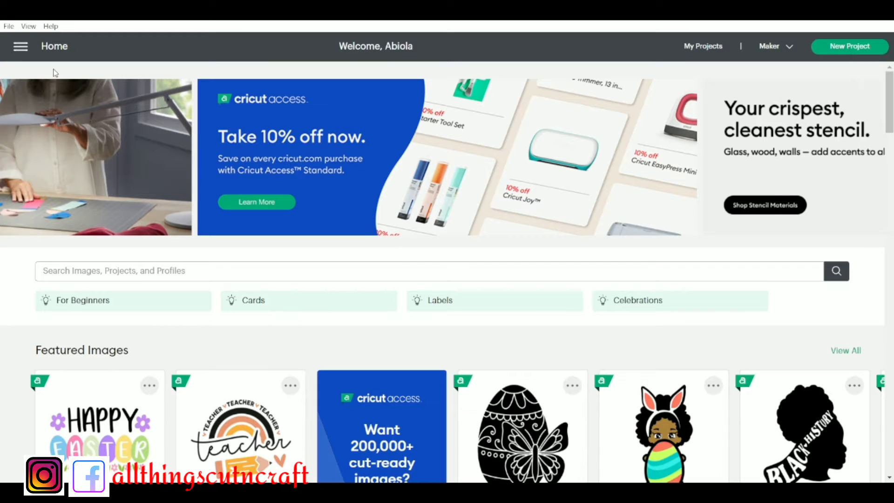
Start a blank canvas and load the Baseball t-shirts template as its background
click(19, 49)
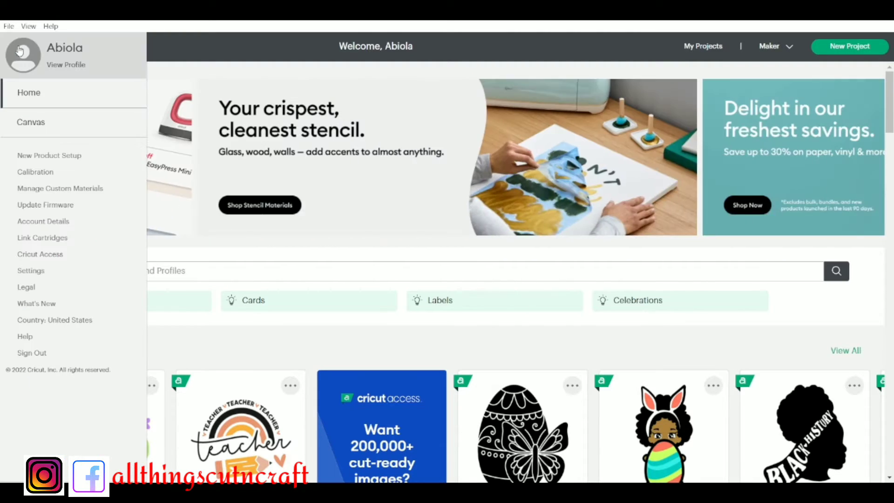
click(50, 128)
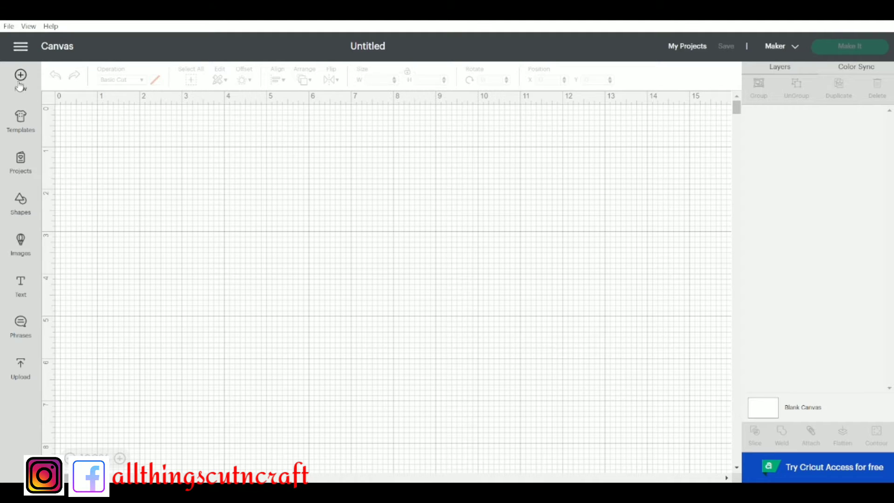
click(20, 123)
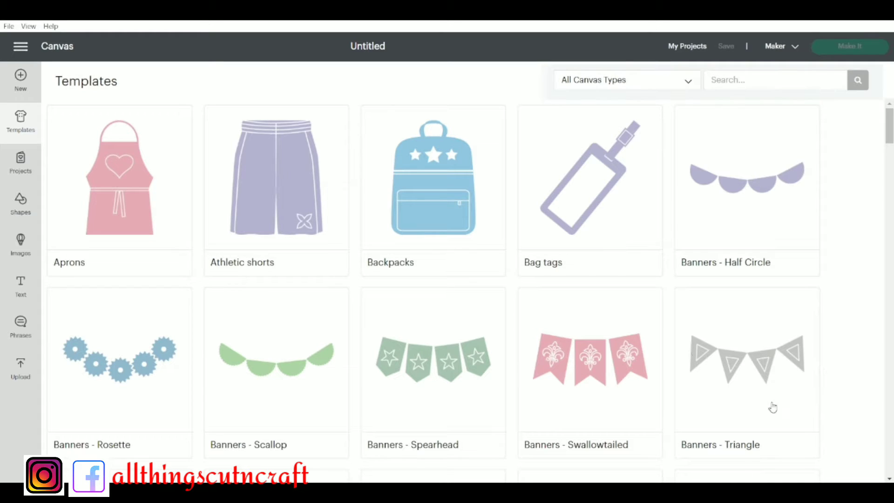
drag(889, 478, 889, 479)
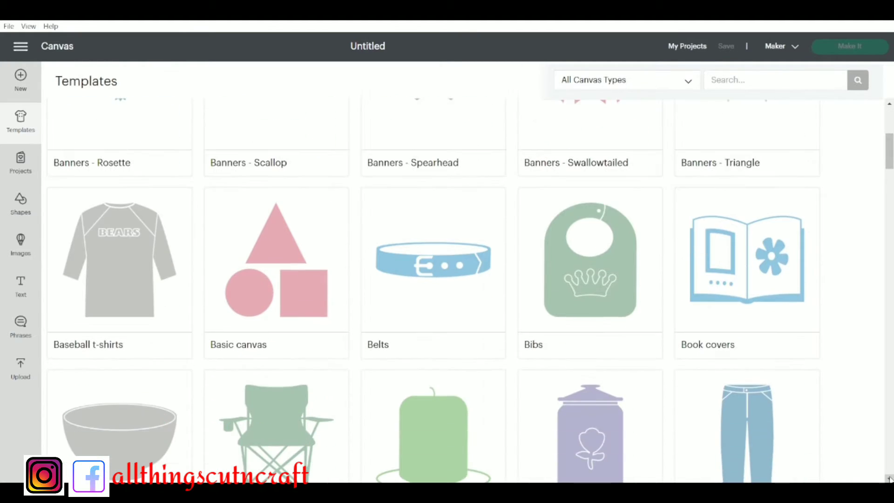
click(127, 254)
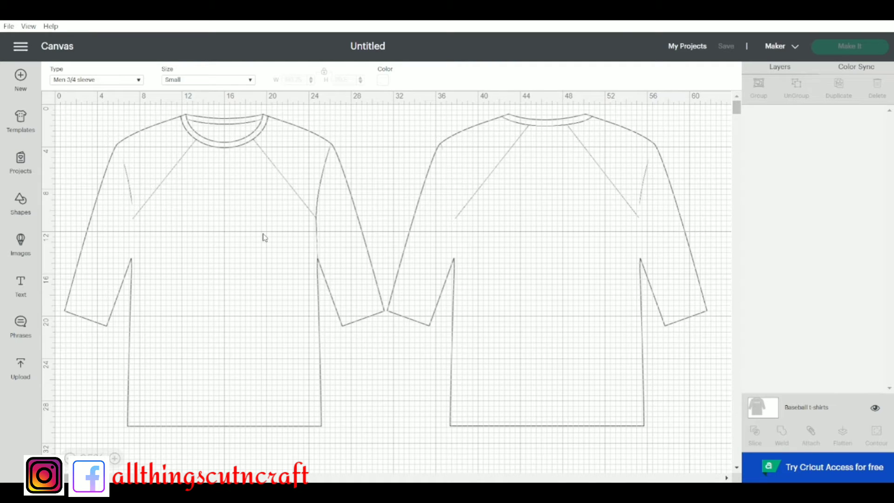
Browse the ready-made projects across all categories
click(20, 163)
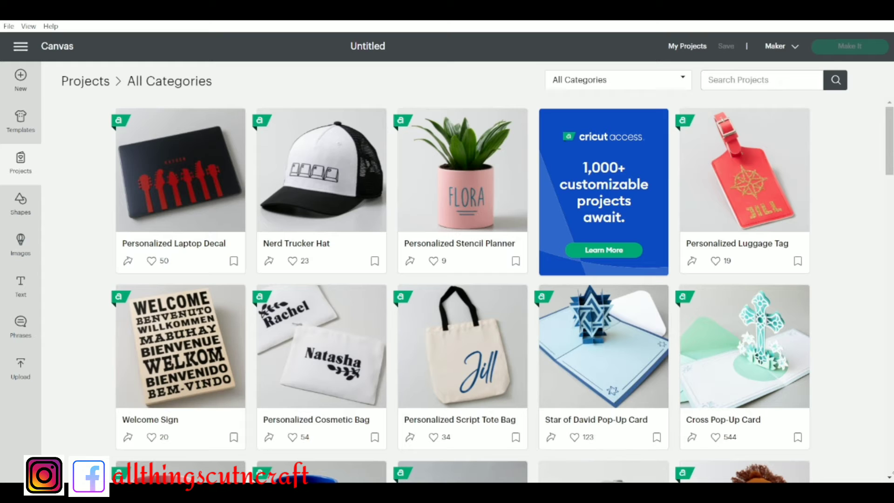
click(888, 478)
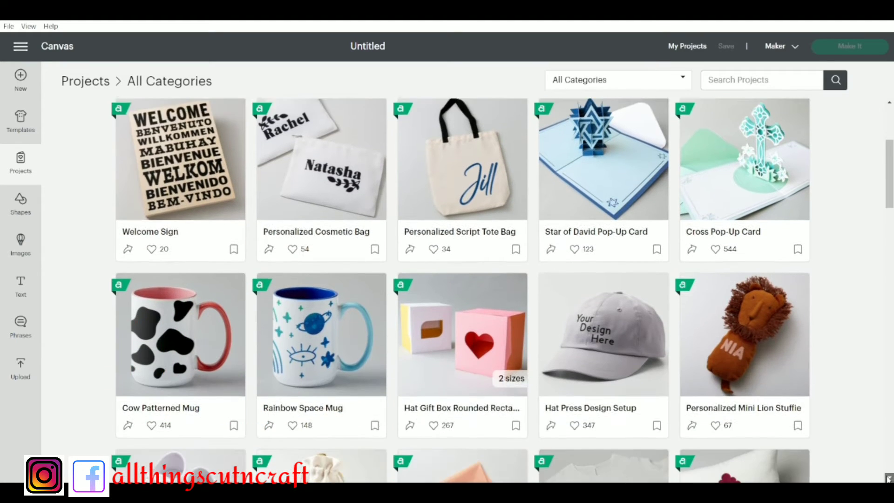
click(889, 479)
click(888, 479)
click(889, 479)
click(889, 480)
click(889, 479)
click(889, 479)
click(889, 478)
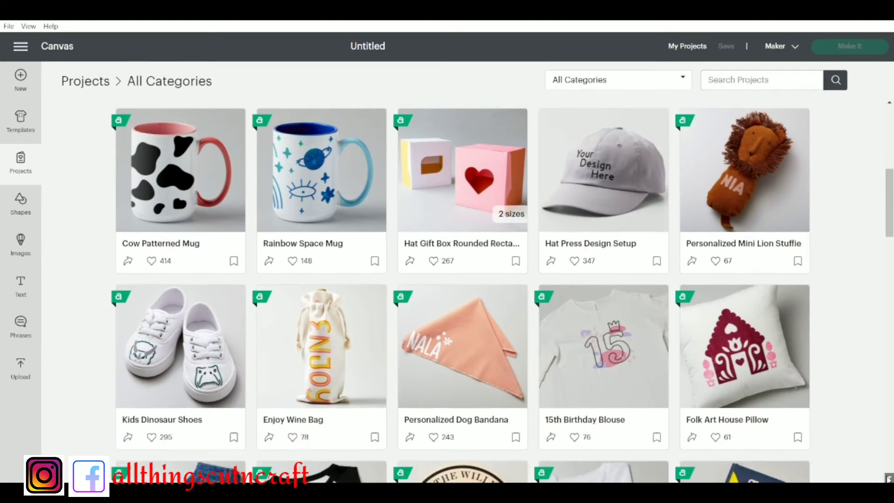
click(888, 478)
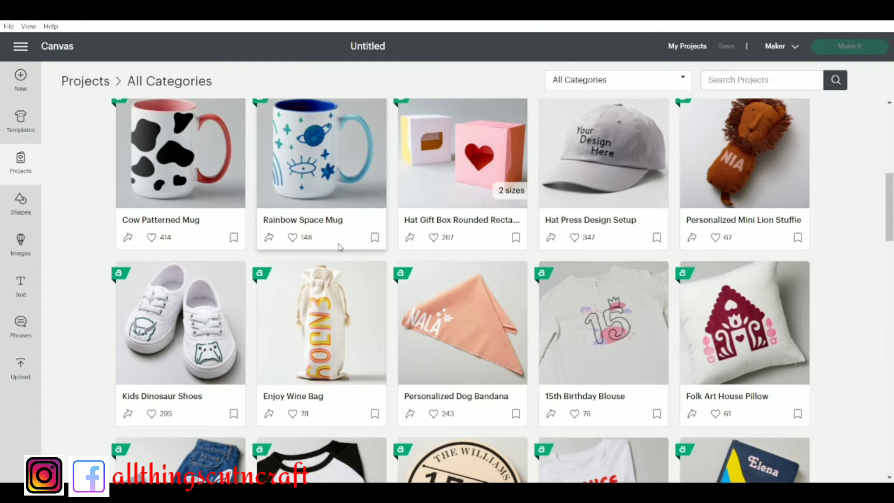
Add the free heart shape to the chest of the front shirt view and enlarge it to about 8.03 × 7.10 inches
click(19, 210)
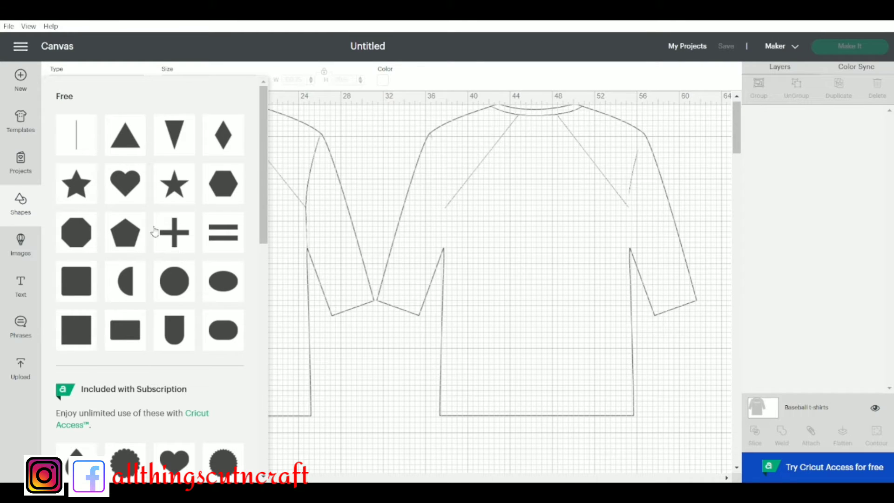
click(126, 182)
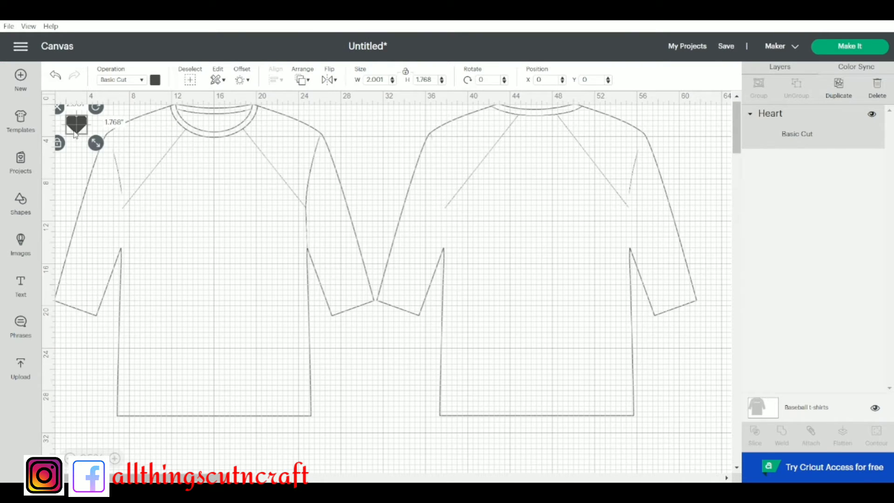
drag(98, 142, 217, 234)
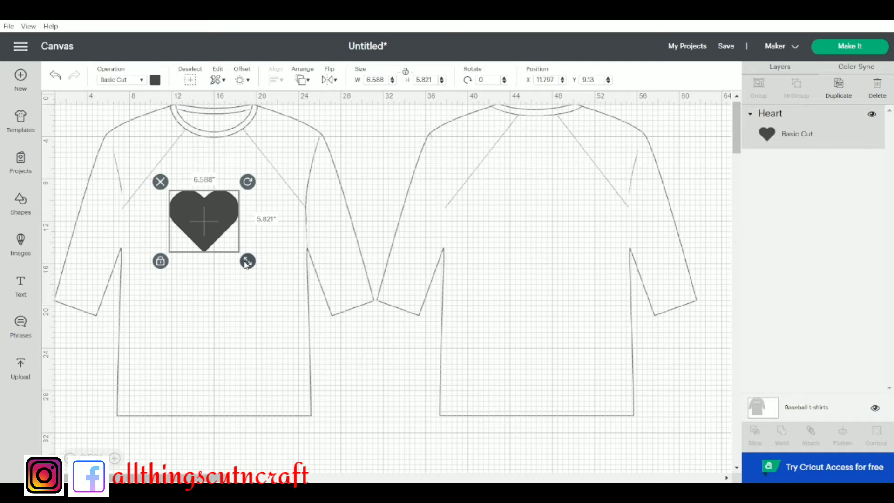
drag(243, 264, 262, 275)
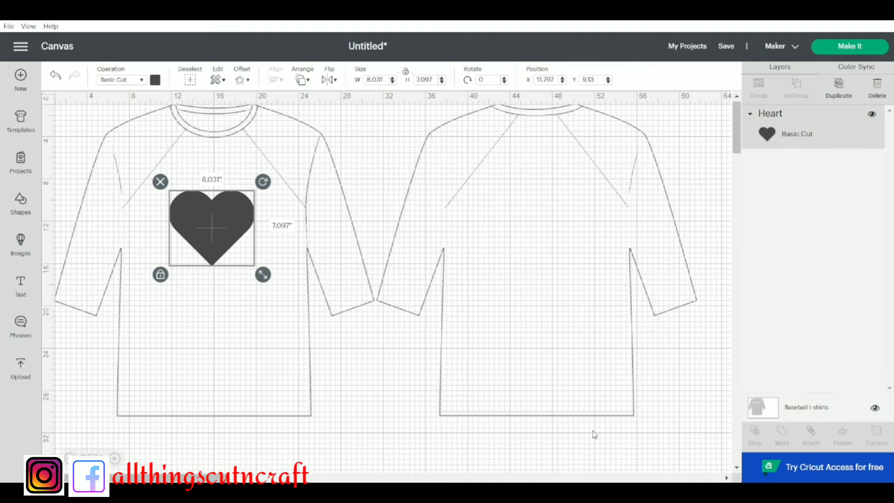
Add a free circle shape, size it to about 4.83 inches across, and centre it over the heart
click(21, 202)
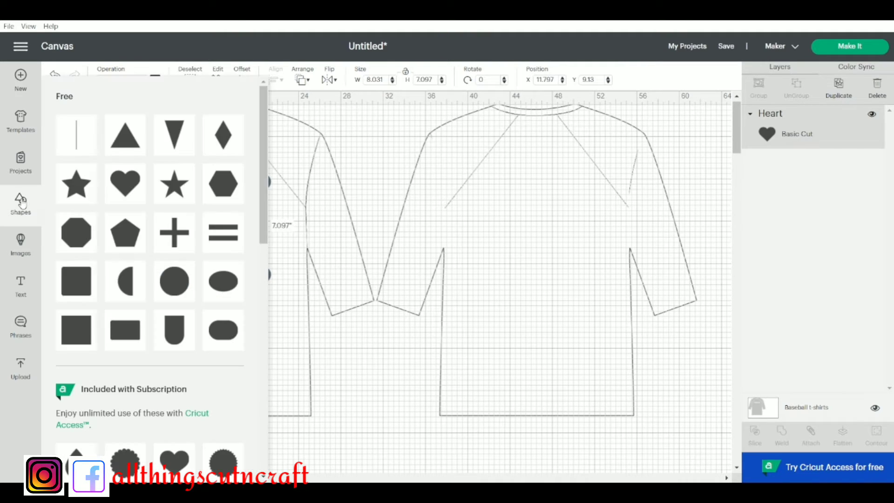
click(173, 290)
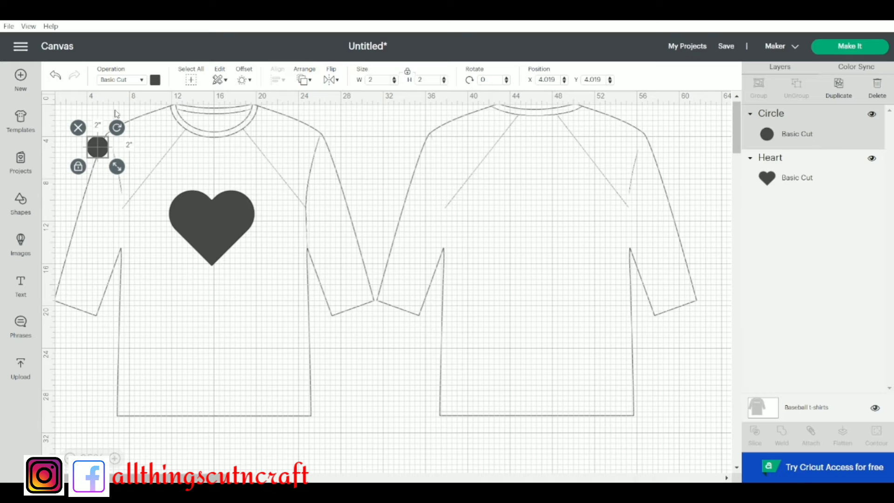
drag(117, 168, 154, 203)
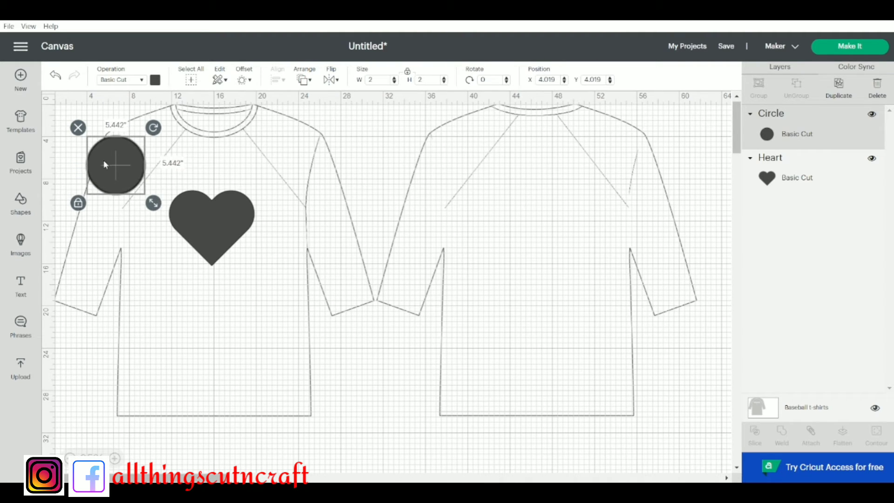
drag(100, 157, 195, 218)
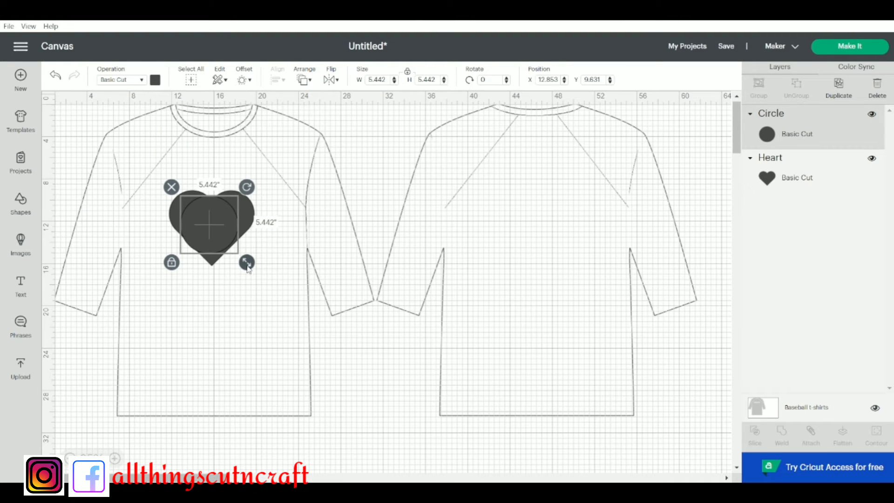
drag(247, 264, 240, 256)
click(214, 232)
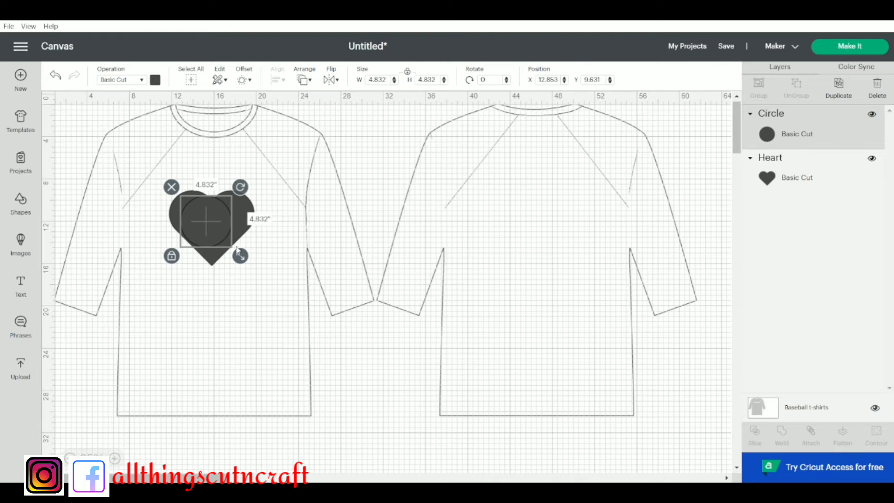
drag(211, 216, 216, 218)
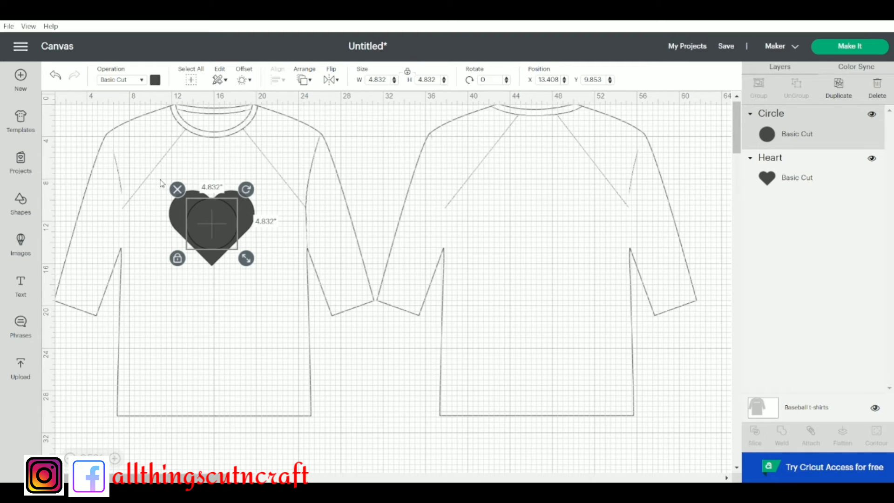
Slice the heart with the overlapping circle and move the cut-out heart and both circle pieces apart
drag(158, 176, 274, 300)
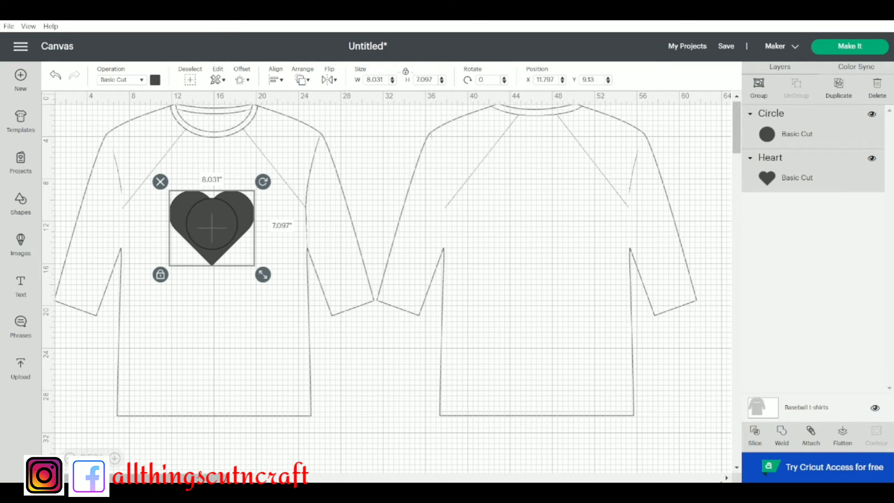
click(753, 433)
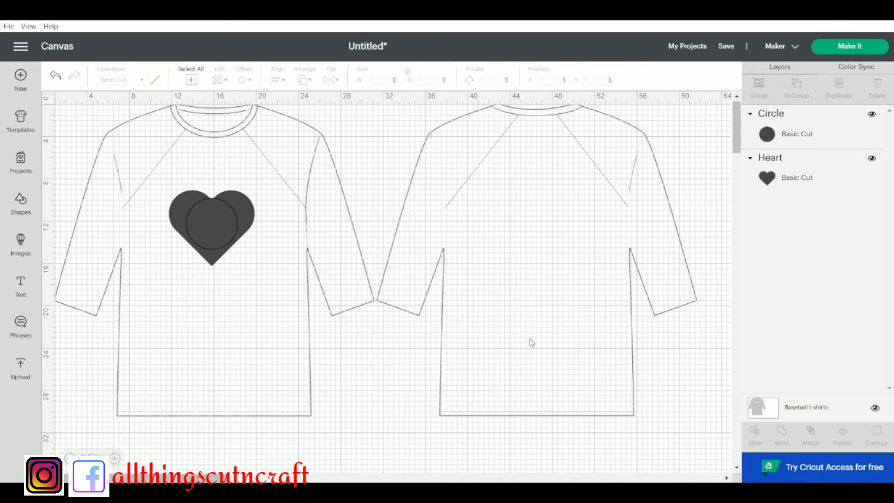
click(226, 224)
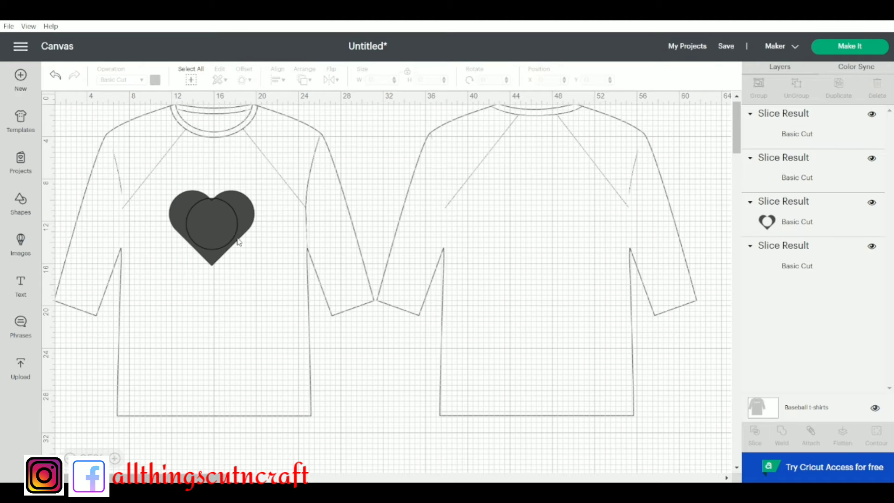
click(218, 227)
drag(217, 227, 233, 326)
drag(211, 225, 163, 306)
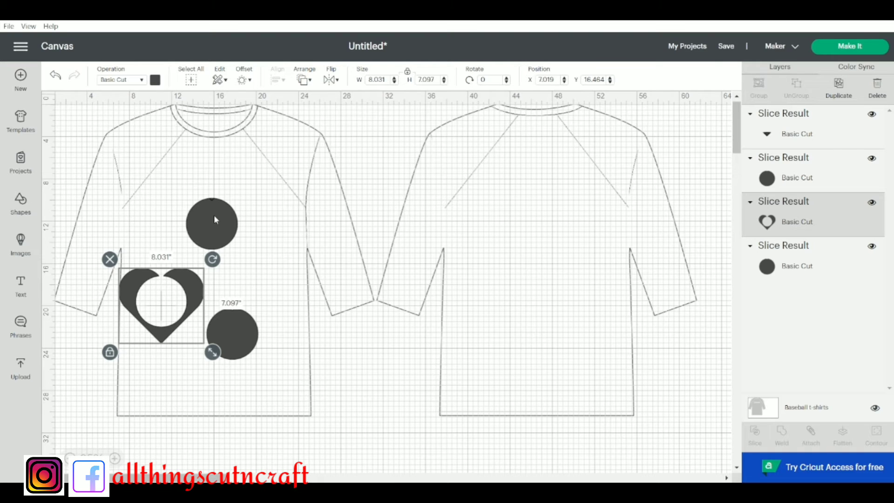
drag(215, 217, 268, 239)
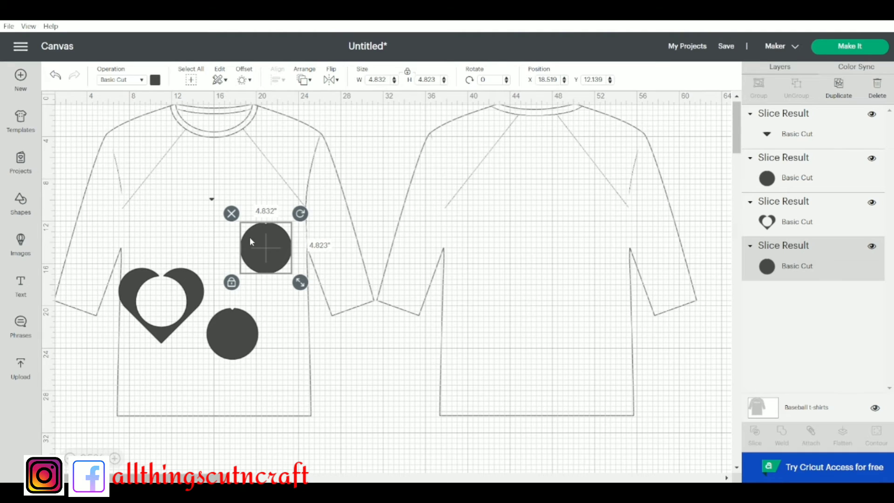
Delete the two leftover circle pieces from the slice
click(231, 215)
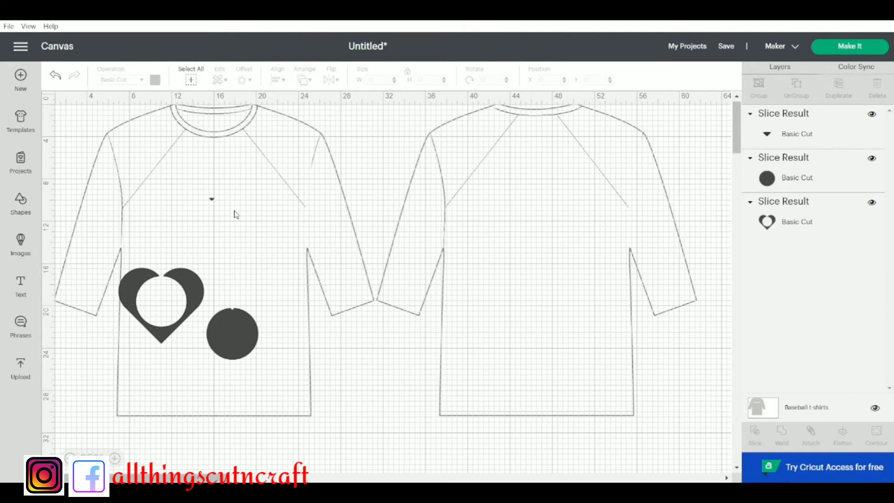
click(239, 323)
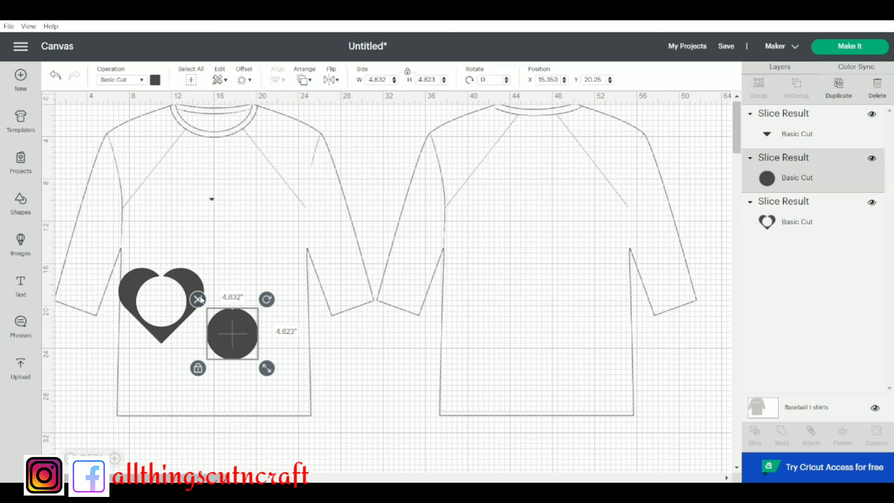
click(198, 299)
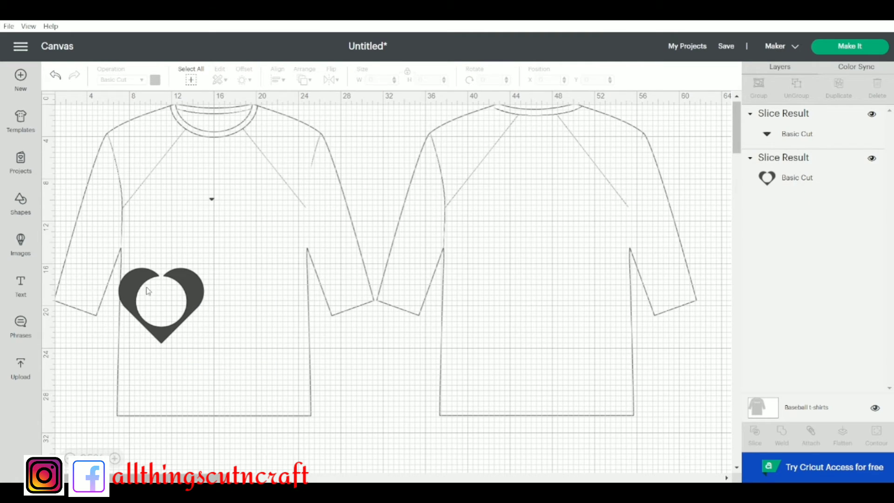
Enlarge the cut-out heart to about 9.36 × 8.27 inches and move it to the chest of the front shirt view
click(162, 311)
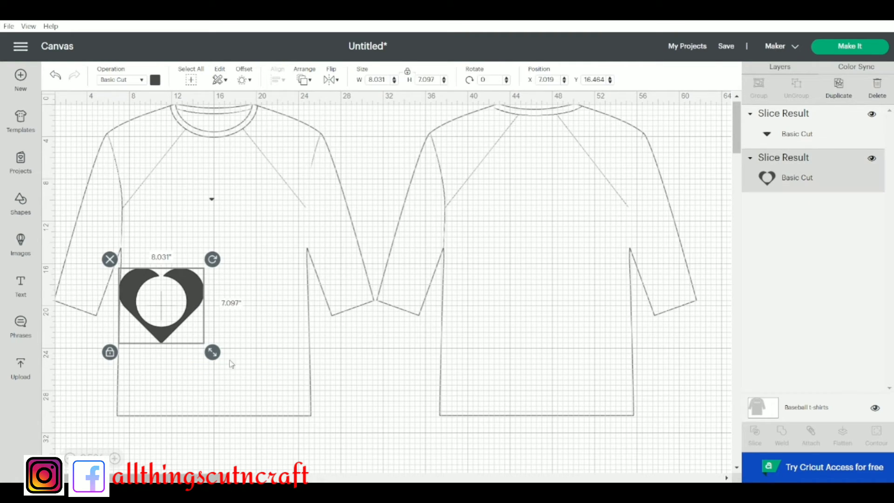
drag(212, 352, 226, 365)
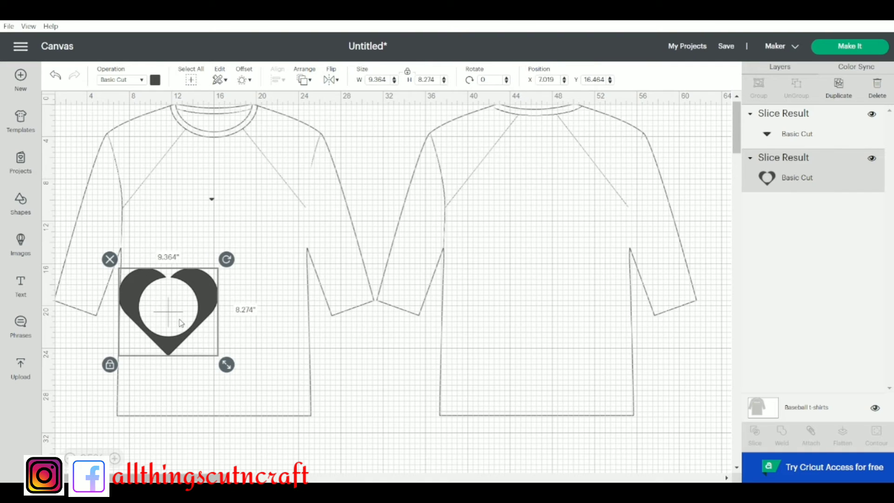
drag(188, 282, 219, 218)
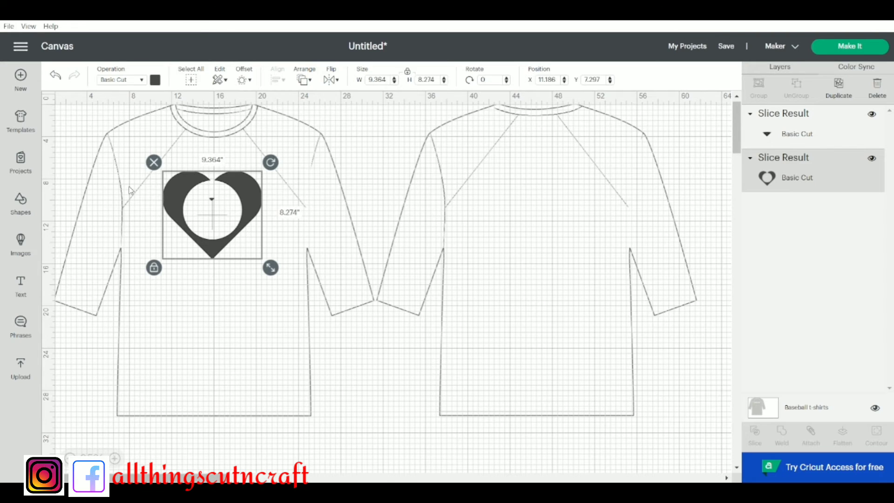
Delete the cut-out heart from the front shirt view
click(153, 163)
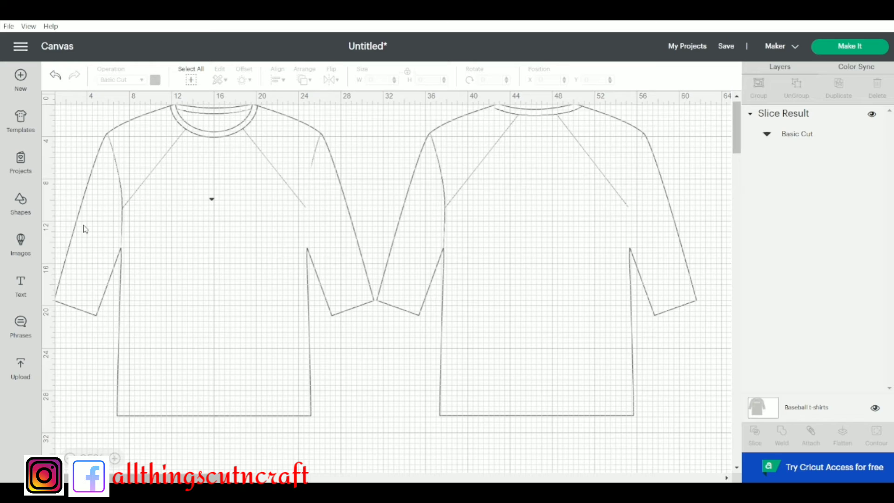
Search the image library for "easter" and look through the matching designs
click(22, 245)
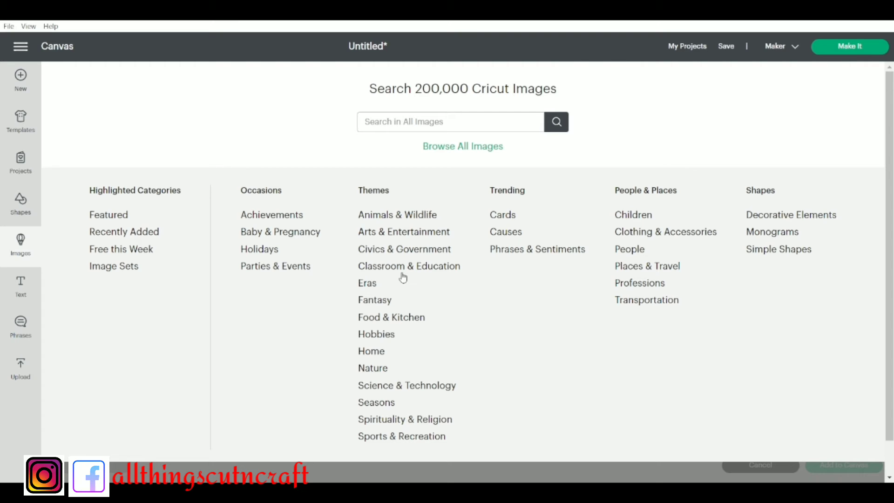
click(408, 120)
text(easter)
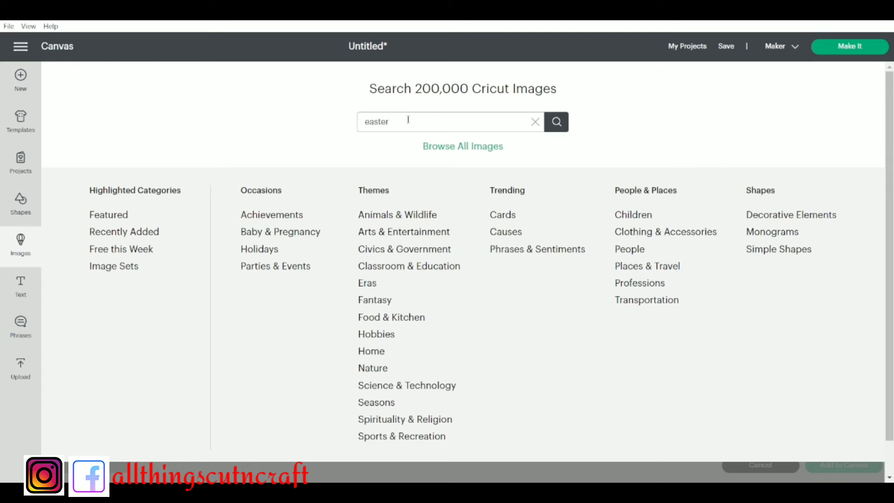
click(556, 125)
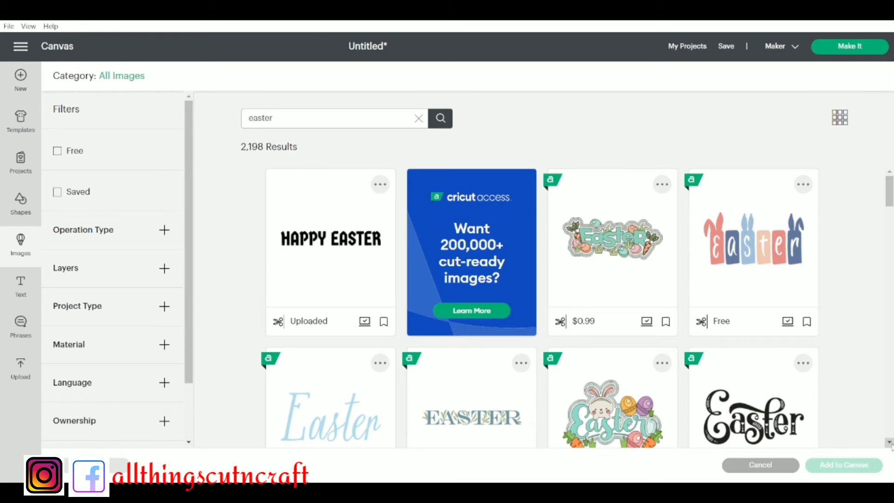
scroll(891, 444, down, 4)
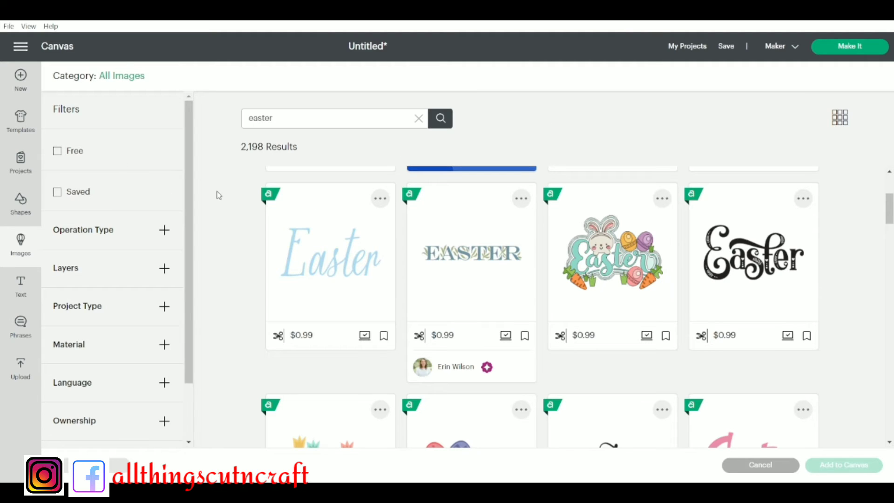
Add a text object and set its font to the system font AcmeFont
click(22, 293)
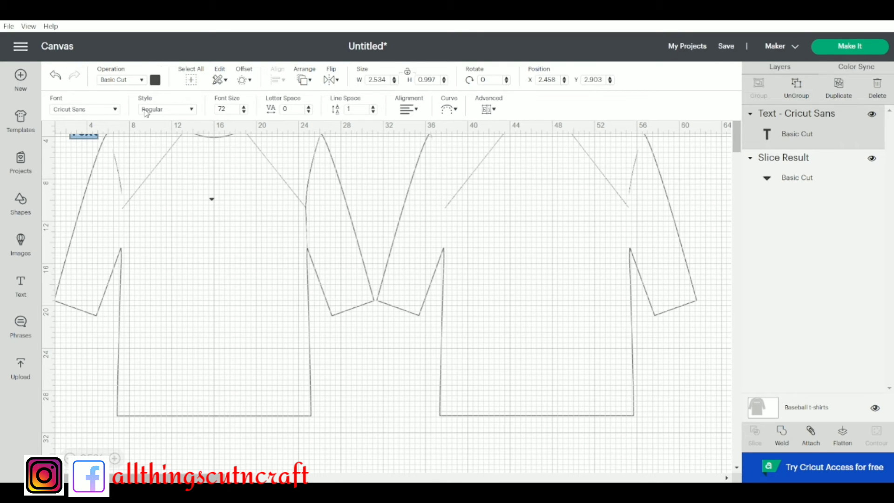
click(115, 110)
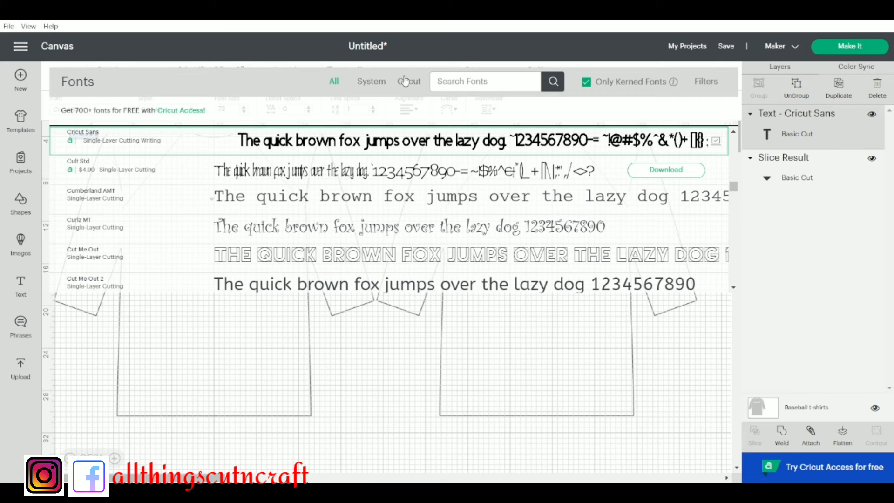
click(370, 84)
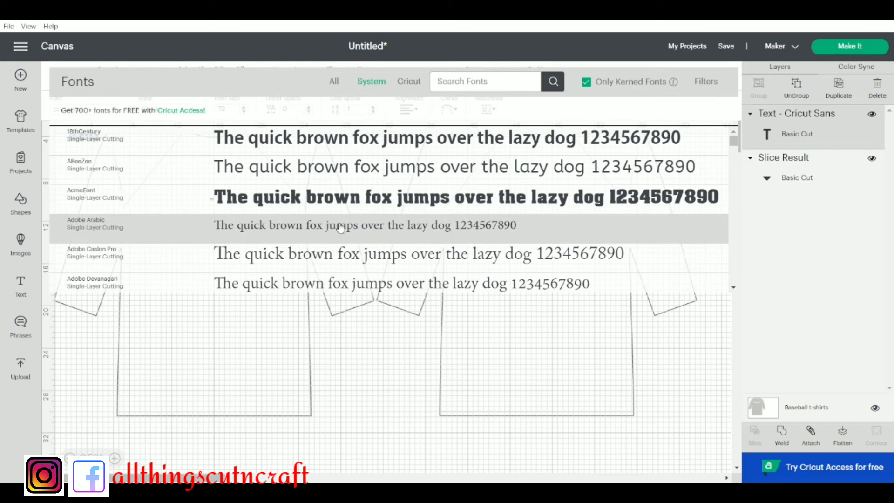
click(361, 203)
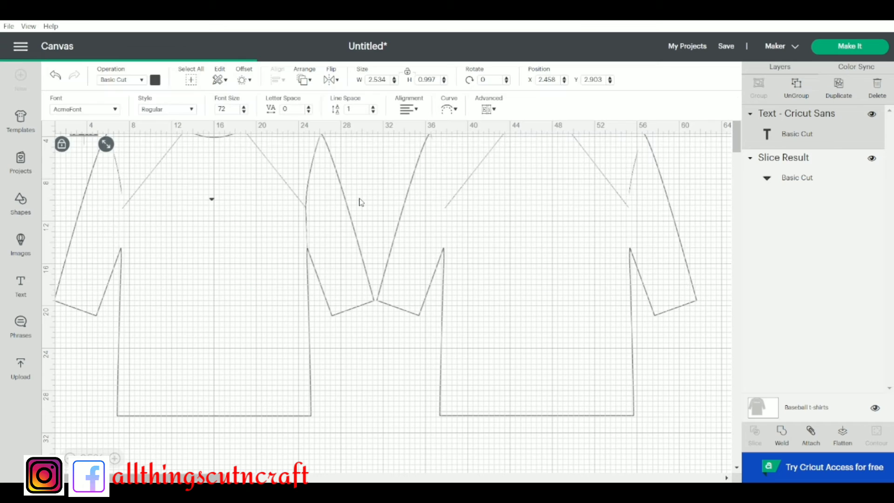
Enter "I love you" as the text on the chest of the front shirt view
text(lovw)
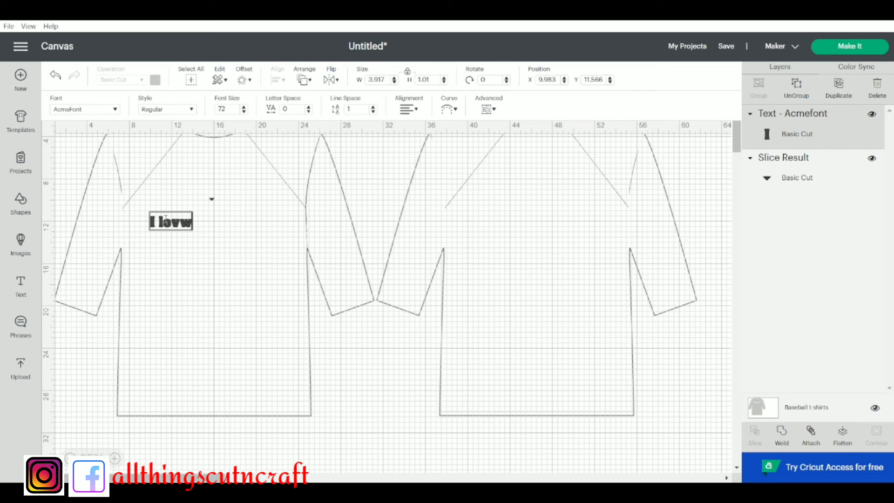
key(BackSpace)
text(e you)
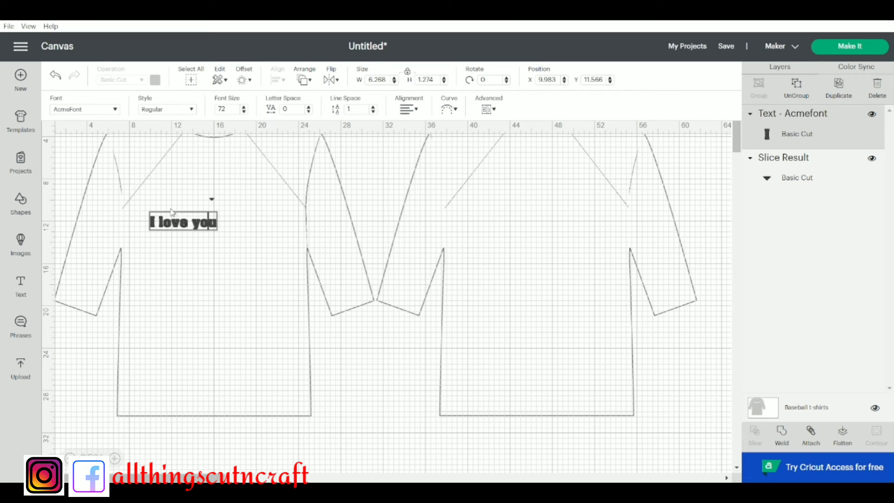
key(Left)
key(Return)
key(BackSpace)
click(214, 274)
Resize the "I love you" text to about 10.37 × 2.11 inches and centre it on the front shirt's chest
click(196, 226)
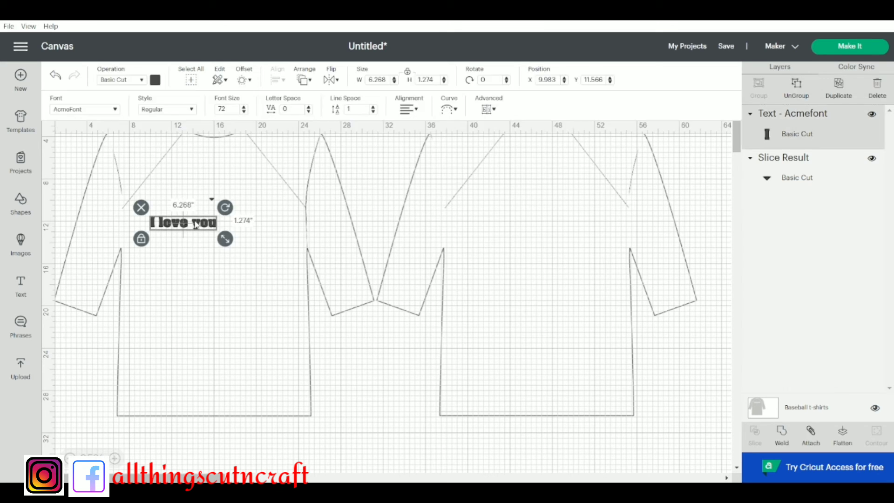
drag(225, 240, 355, 332)
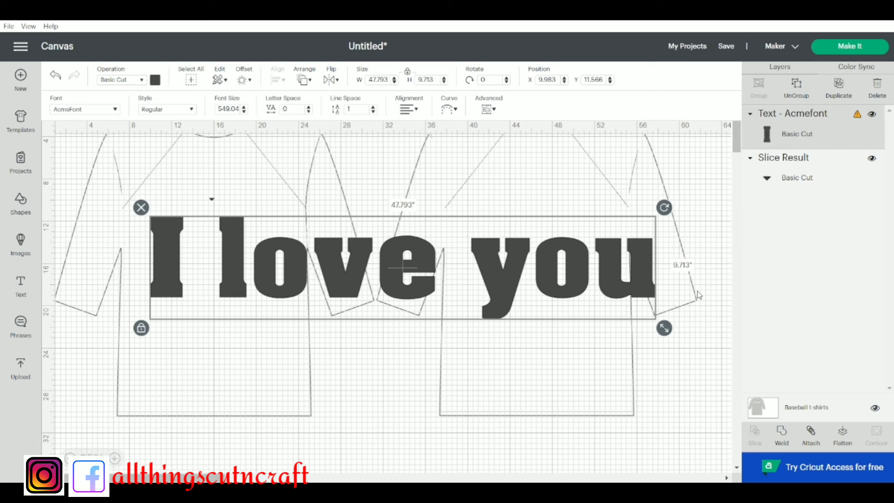
drag(664, 329, 278, 244)
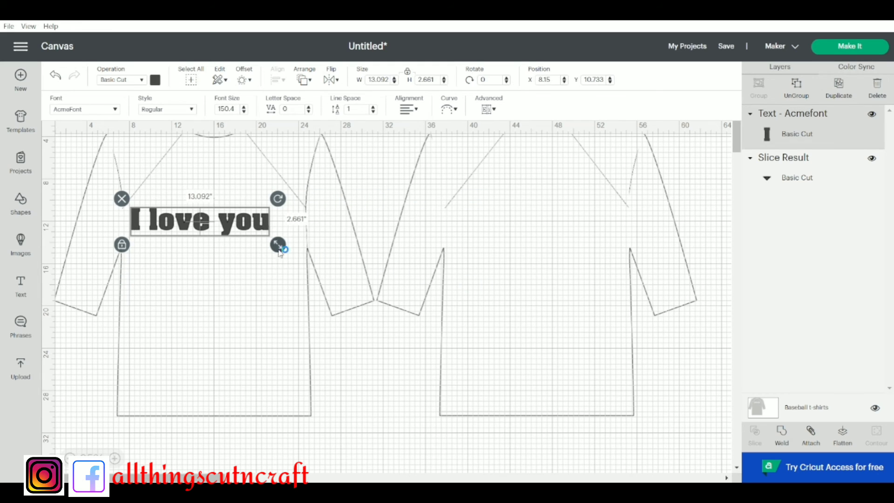
drag(278, 245, 249, 238)
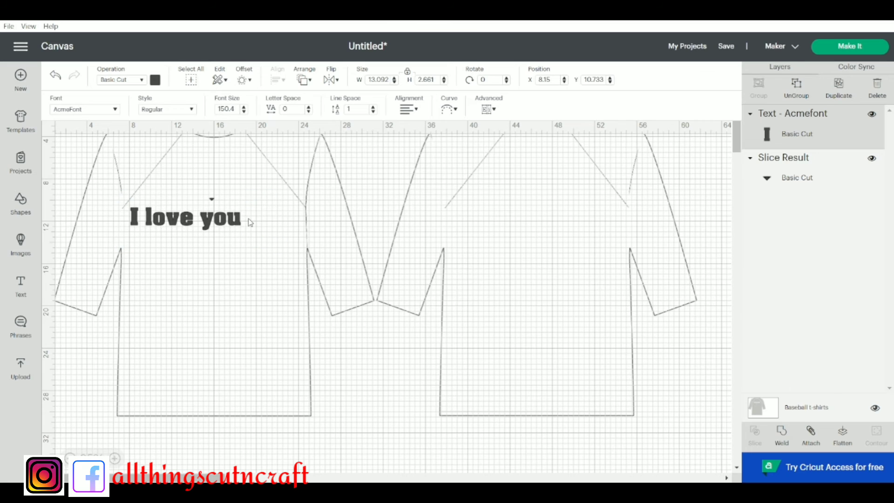
drag(208, 219, 228, 211)
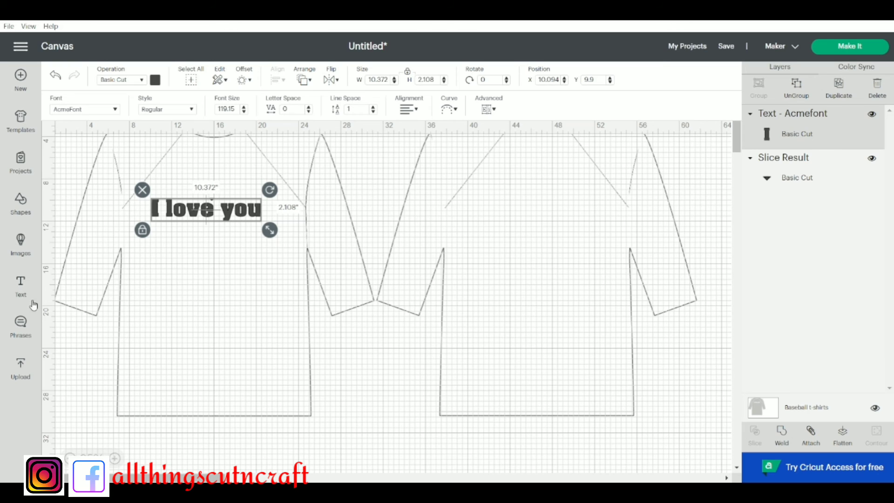
View the phrases library, and look through the image upload page and its recent uploads
click(21, 334)
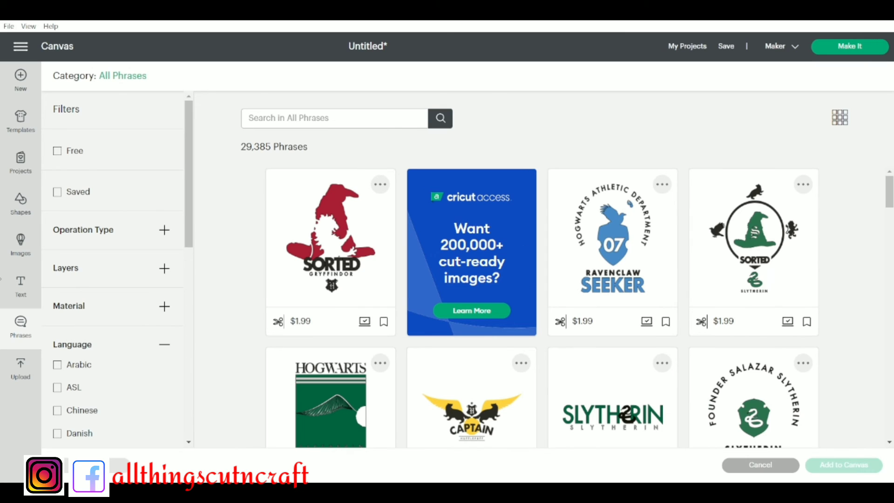
click(19, 371)
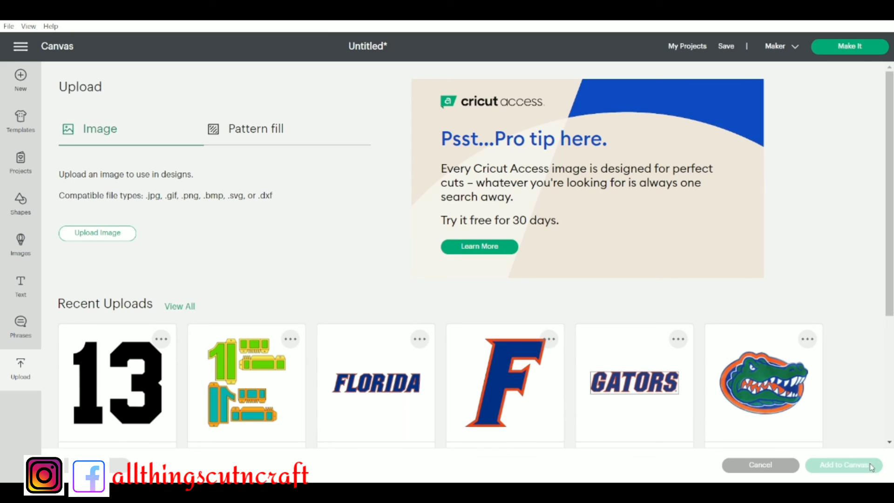
scroll(889, 443, down, 2)
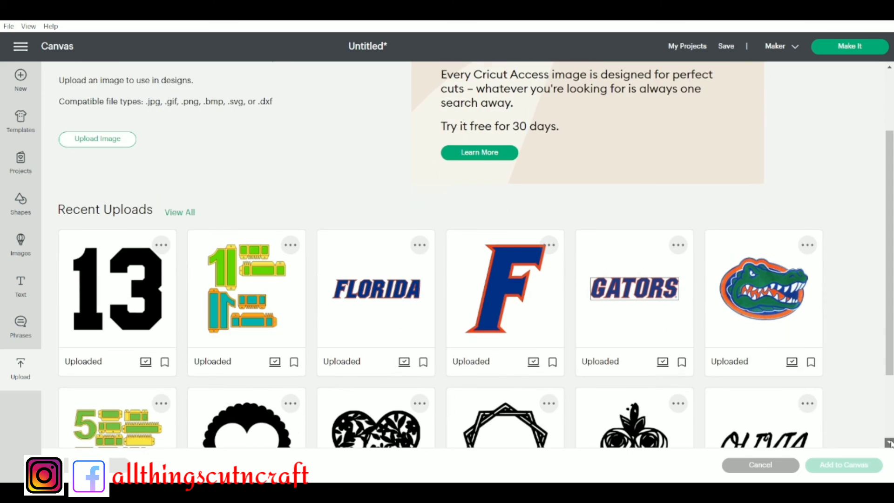
scroll(889, 444, down, 2)
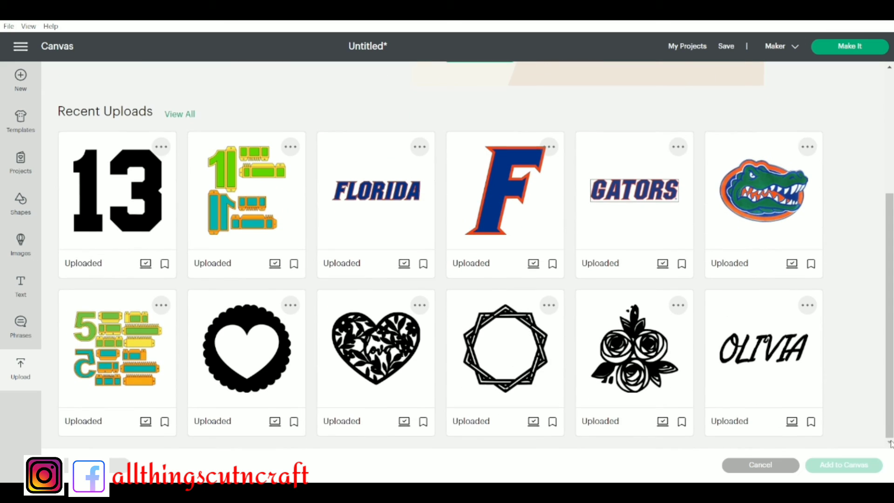